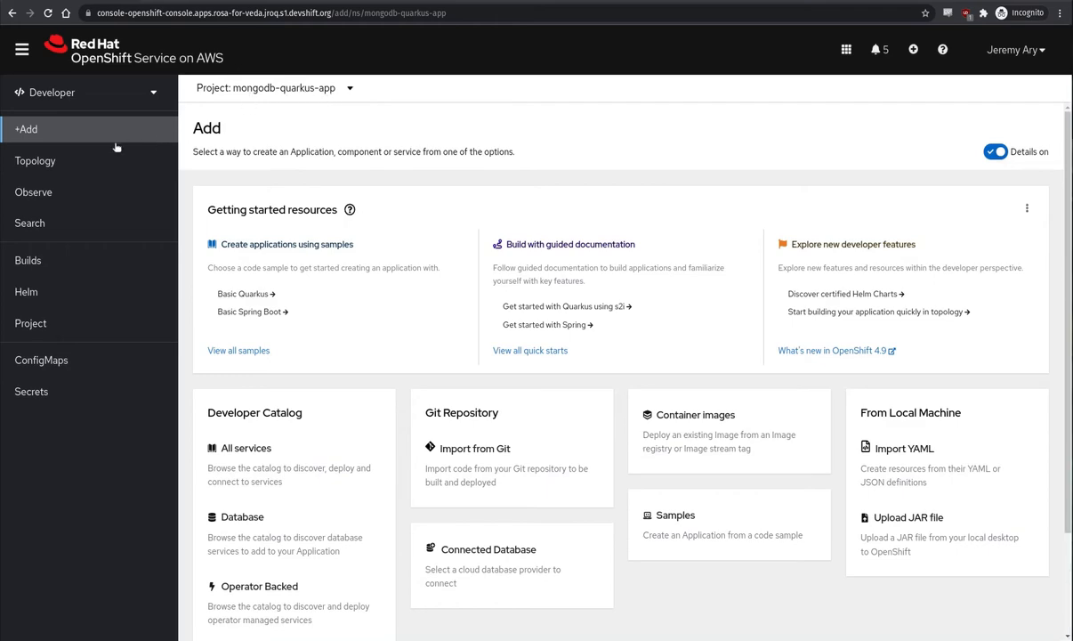
# Show the resources of the fruit-shop deployment in the project's topology.
pyautogui.click(66, 164)
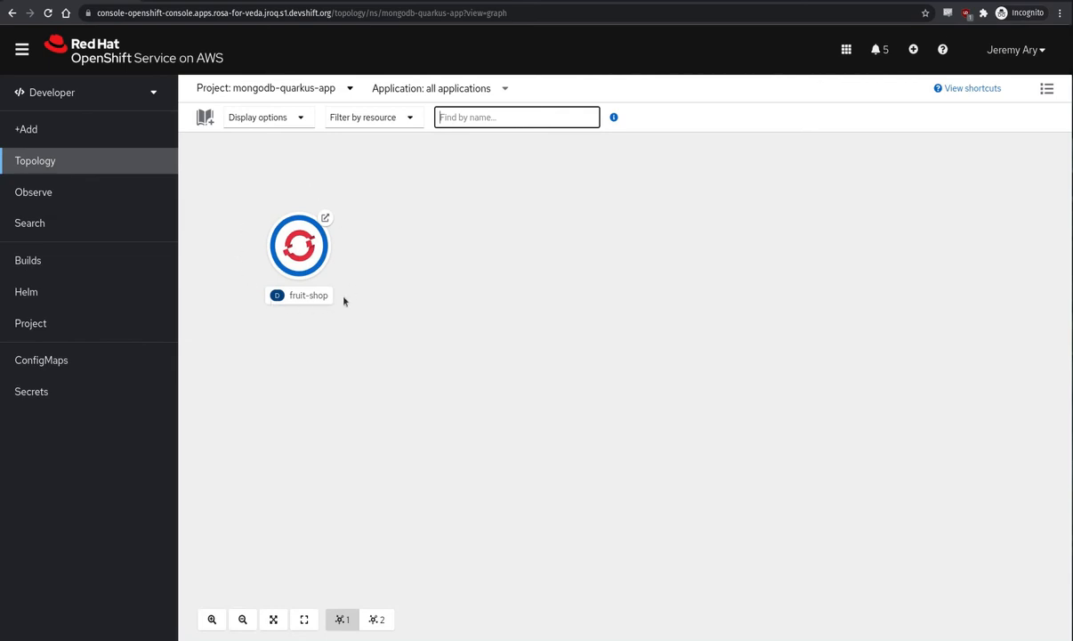
pyautogui.click(289, 284)
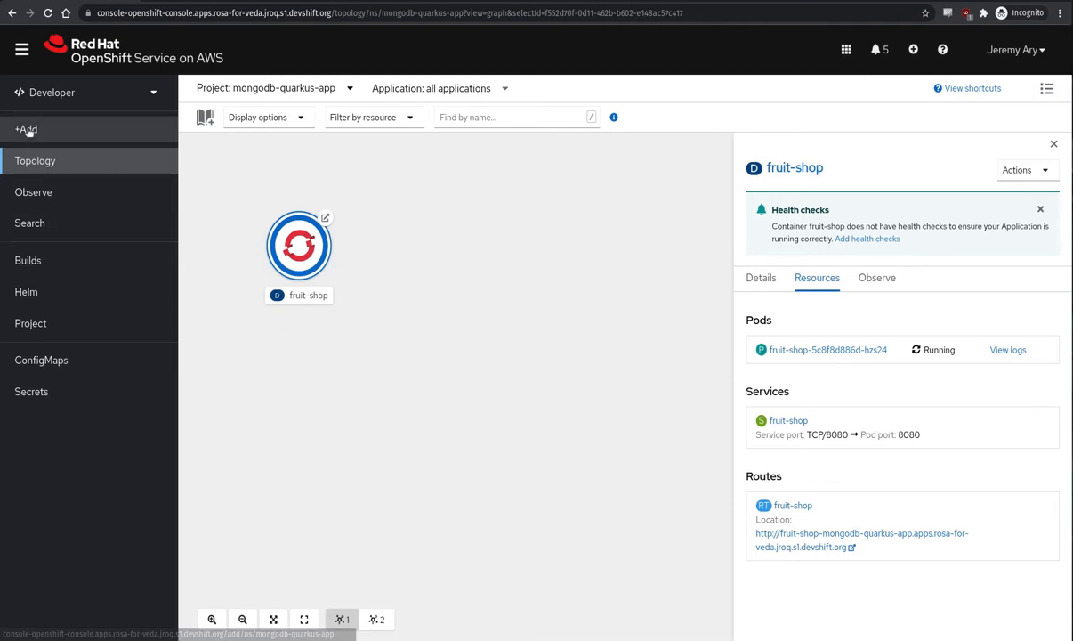
# Choose MongoDB Atlas Cloud Database Service from the connected database providers and start connecting it to the project.
pyautogui.click(27, 130)
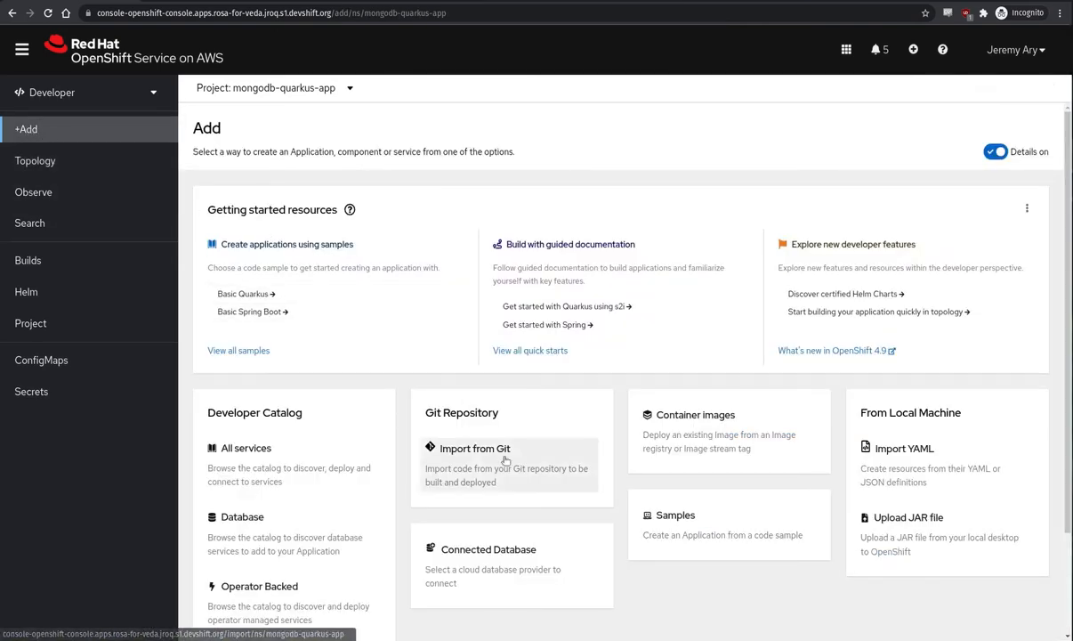
pyautogui.click(579, 559)
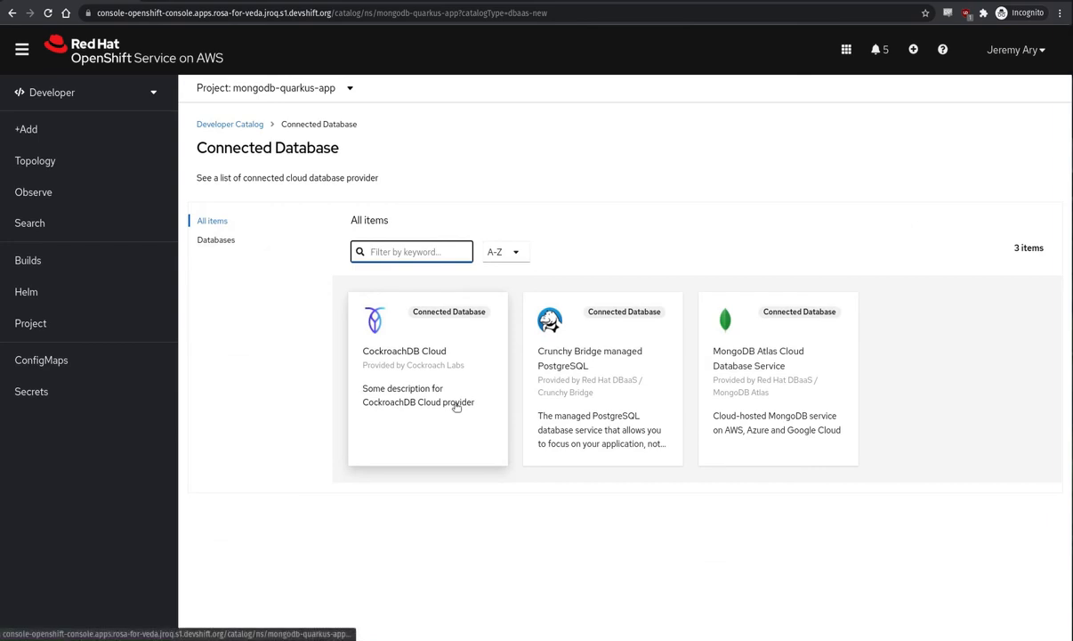
pyautogui.click(834, 393)
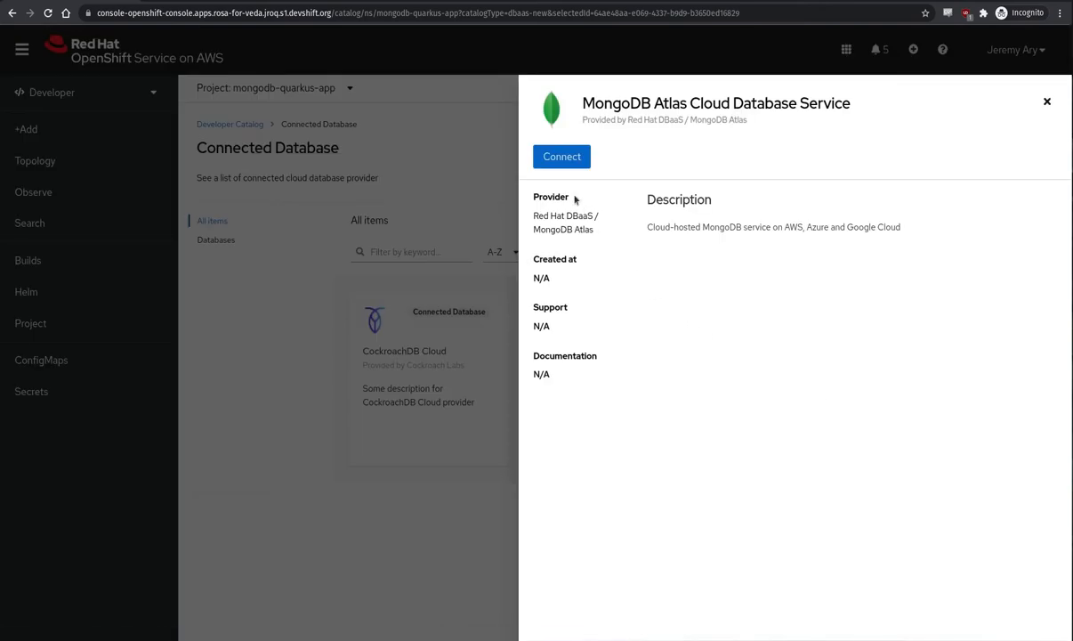
pyautogui.click(553, 157)
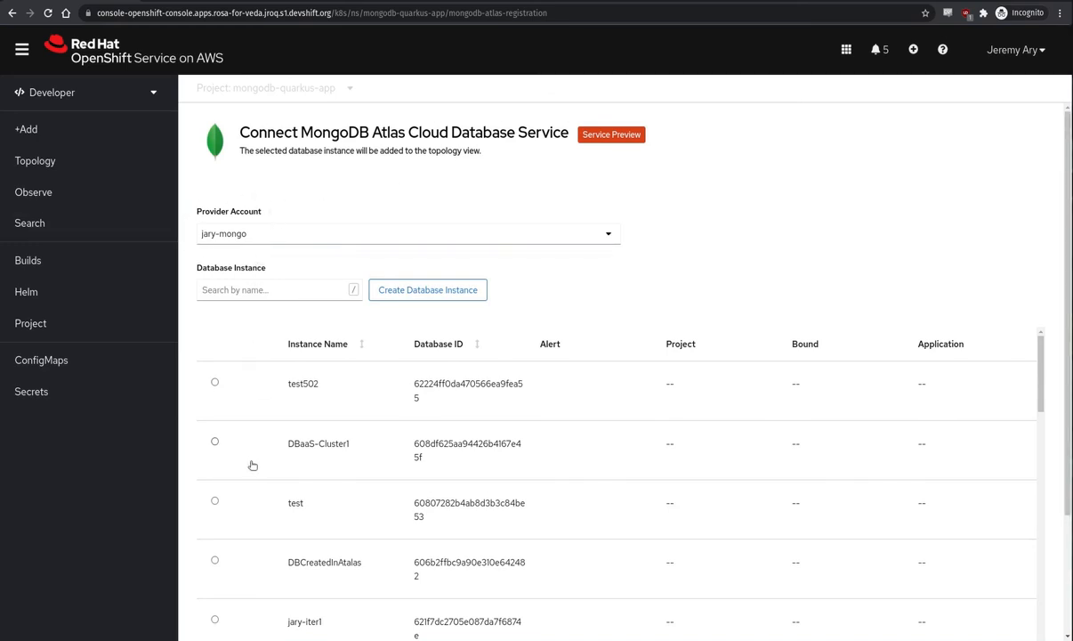
# Select the database instance DBaaS-Cluster1 and connect it to the project.
pyautogui.scroll(-2, 250, 459)
pyautogui.scroll(2, 223, 460)
pyautogui.scroll(-2, 1055, 267)
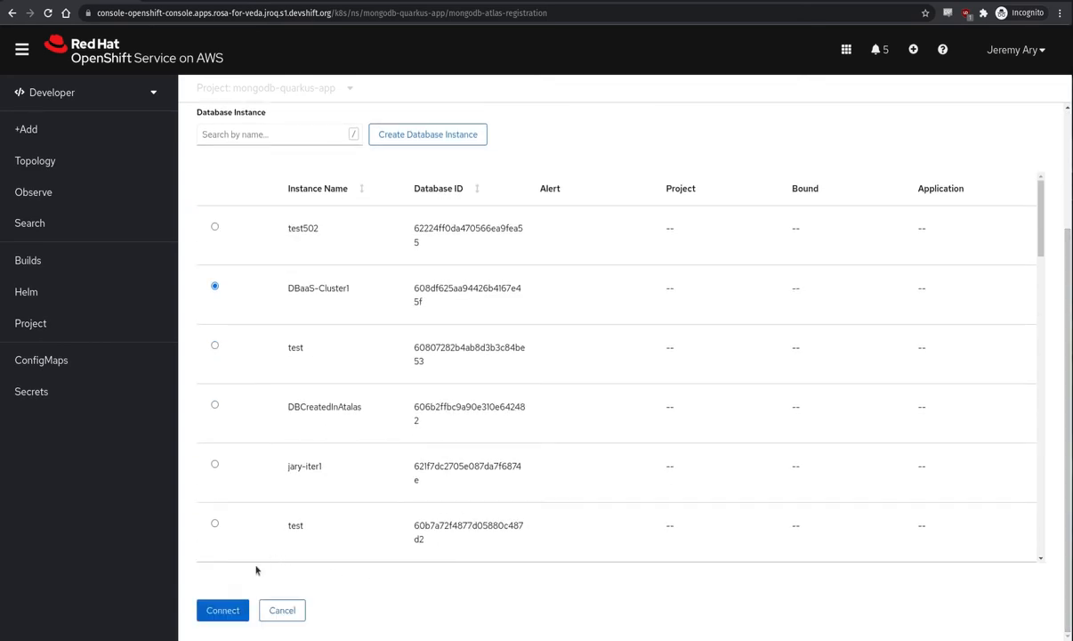
pyautogui.click(220, 609)
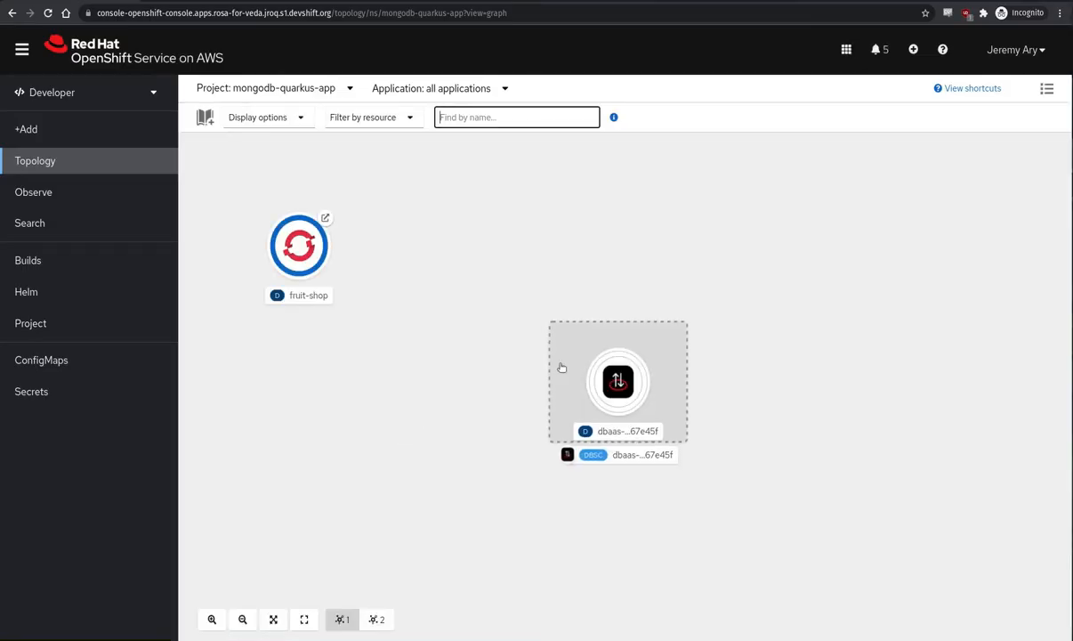
# Place the new database connection beside fruit-shop in the topology and bind fruit-shop to it.
pyautogui.moveTo(562, 368); pyautogui.dragTo(429, 230)
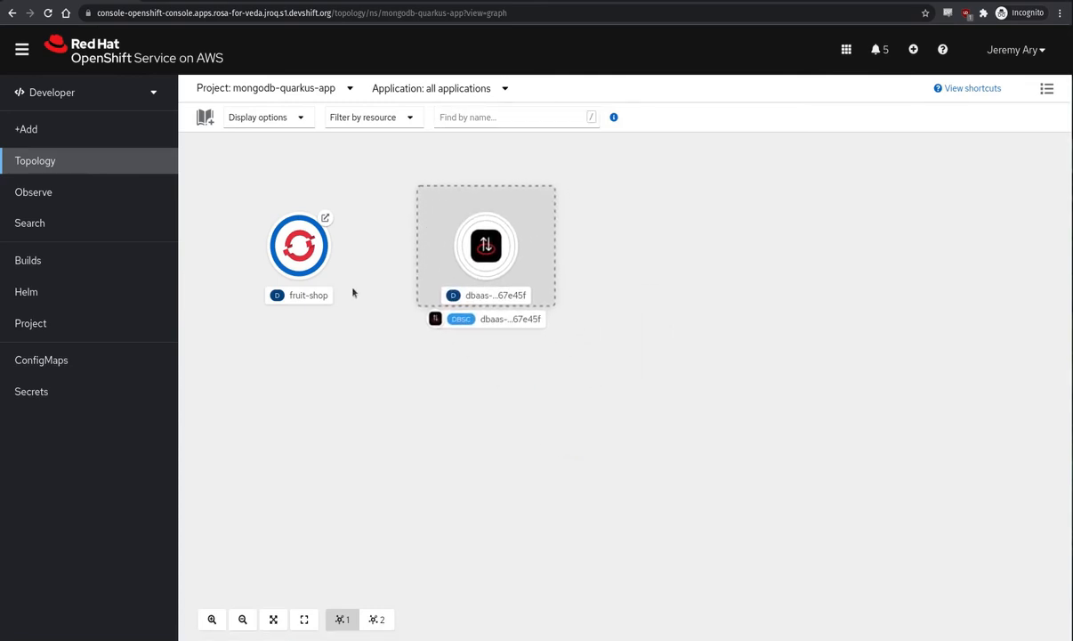
pyautogui.moveTo(316, 255)
pyautogui.moveTo(346, 259); pyautogui.dragTo(439, 217)
# Examine the running fruit-shop pod's volumes and the mount path of its database binding.
pyautogui.click(319, 250)
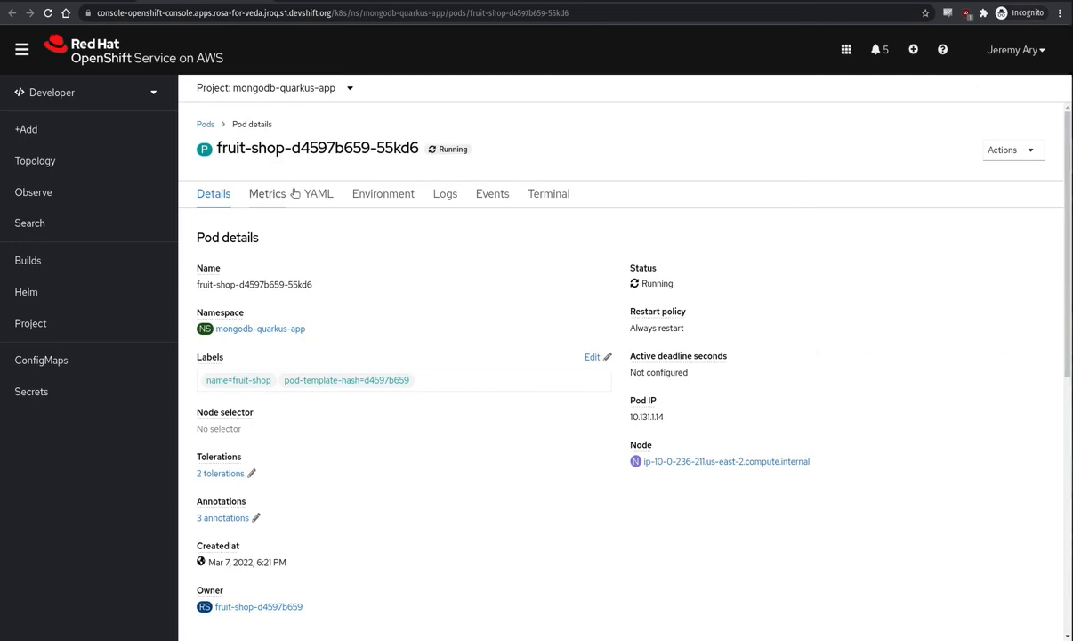
pyautogui.scroll(-4, 325, 274)
pyautogui.scroll(-1, 329, 294)
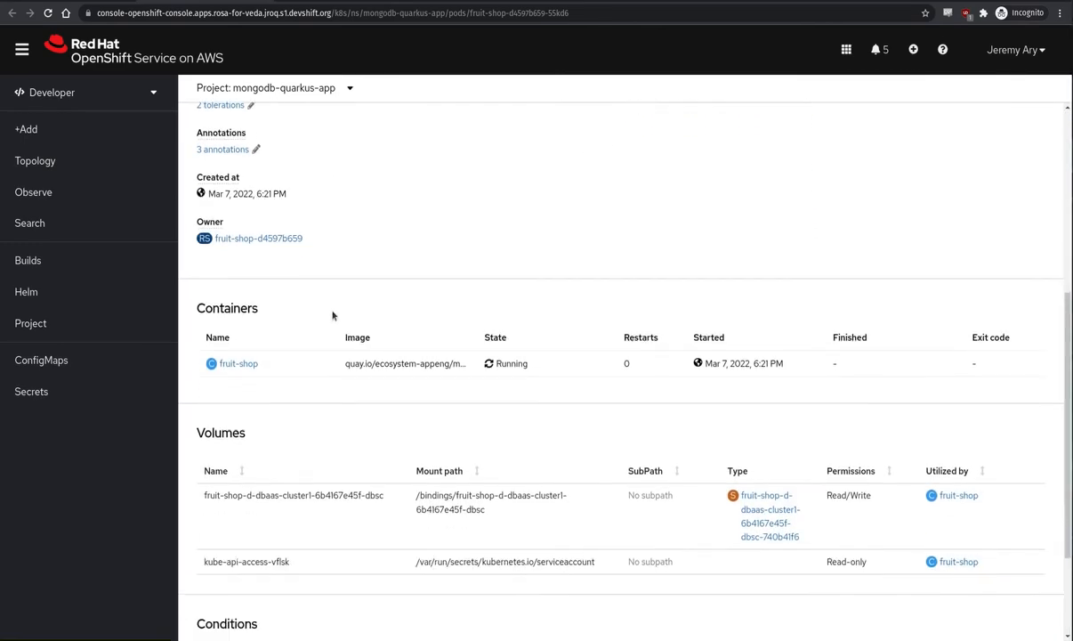
pyautogui.moveTo(416, 455); pyautogui.dragTo(487, 476)
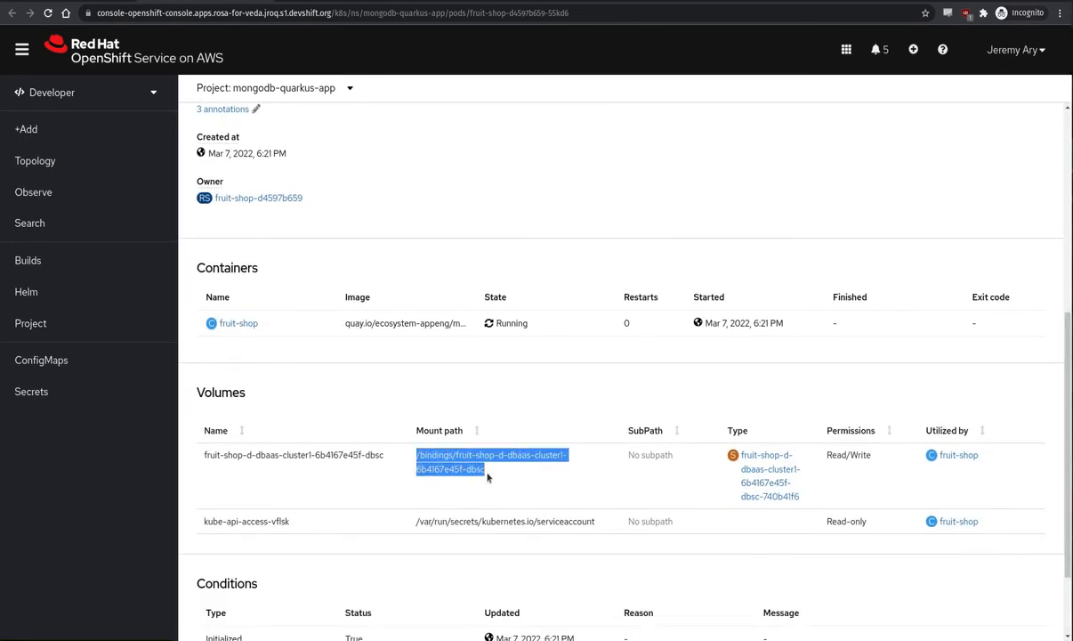
pyautogui.click(505, 483)
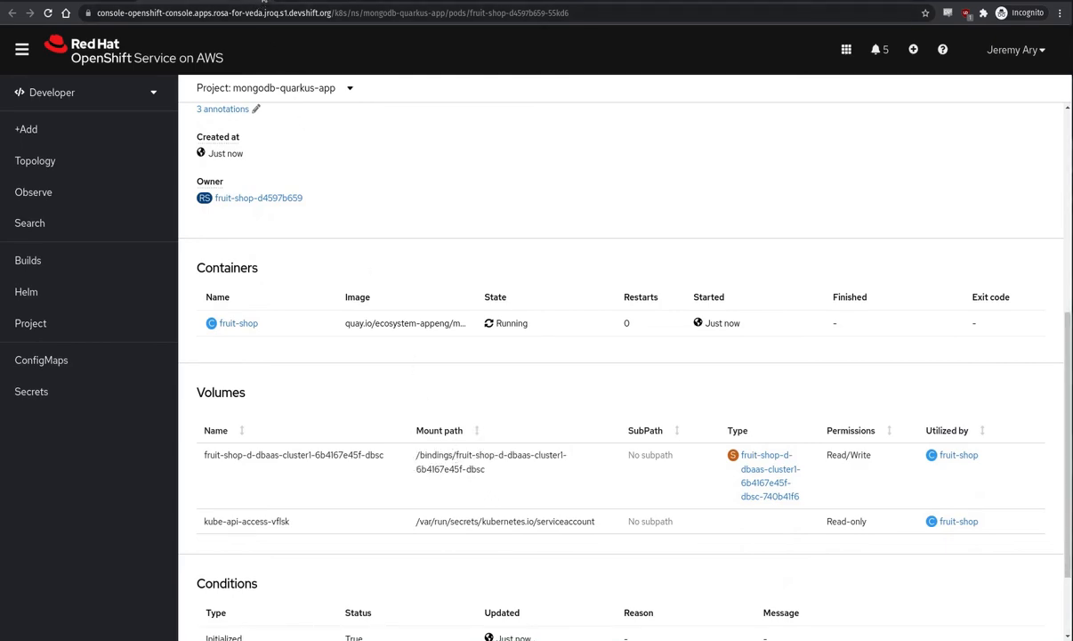
# Return to the topology and open the fruit-shop application through its route location.
pyautogui.click(264, 1)
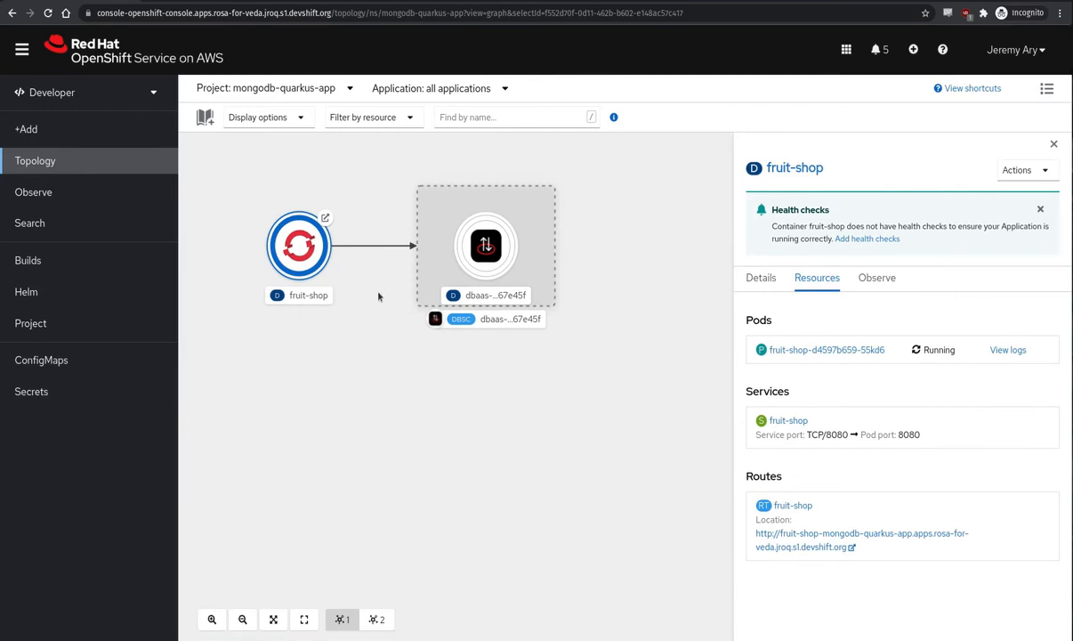
pyautogui.click(294, 253)
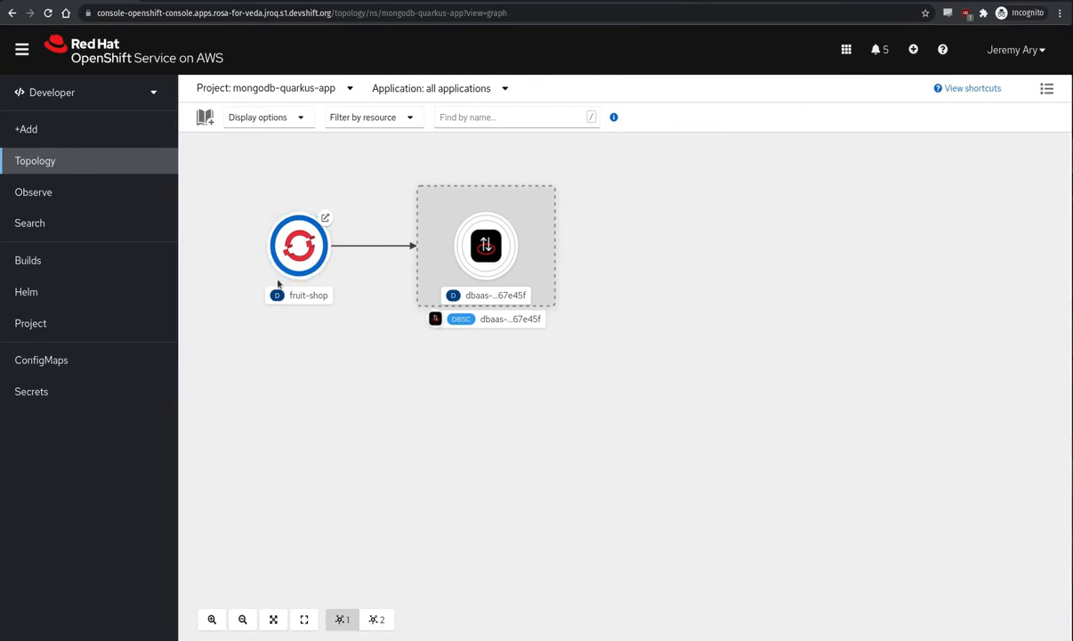
pyautogui.click(293, 258)
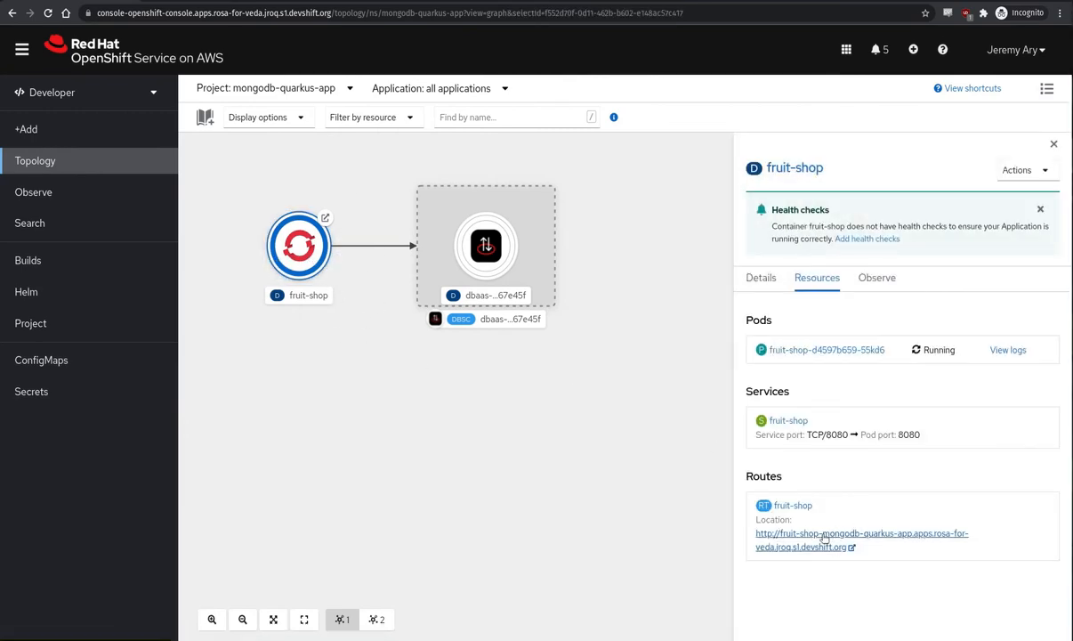
pyautogui.click(824, 537)
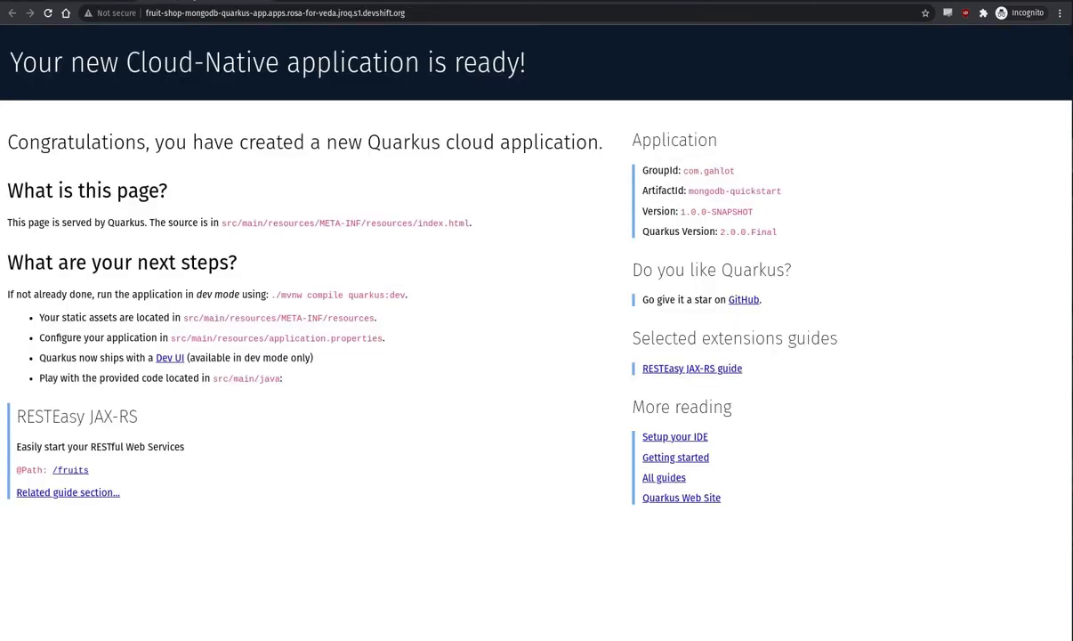
# Go to the /fruits.html page of the fruit-shop application over http.
pyautogui.click(204, 12)
pyautogui.press('Home')
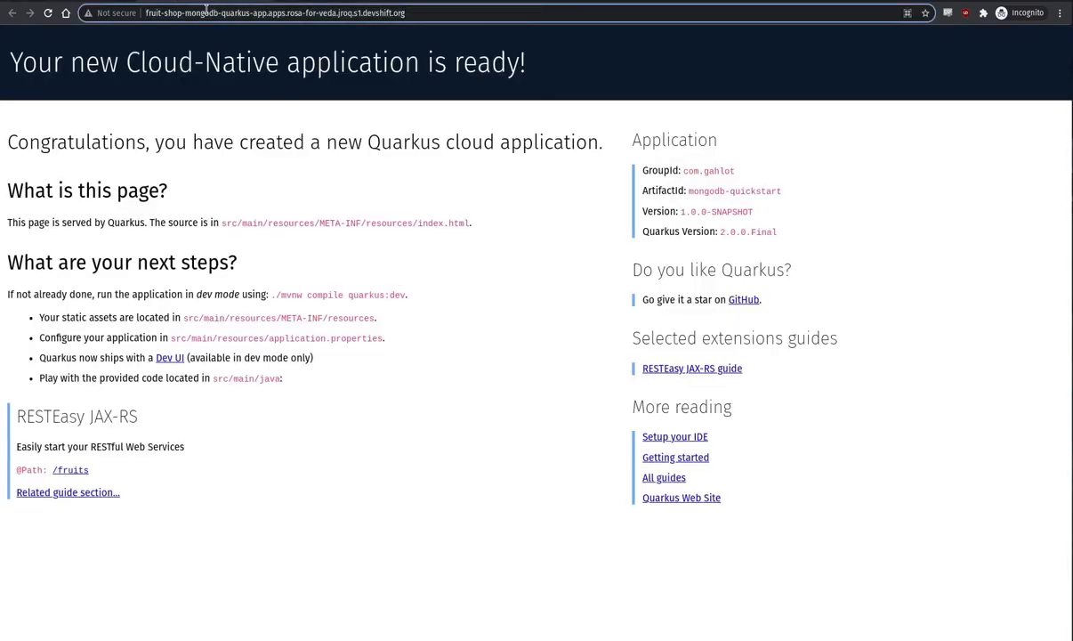
pyautogui.write('http://')
pyautogui.press('End')
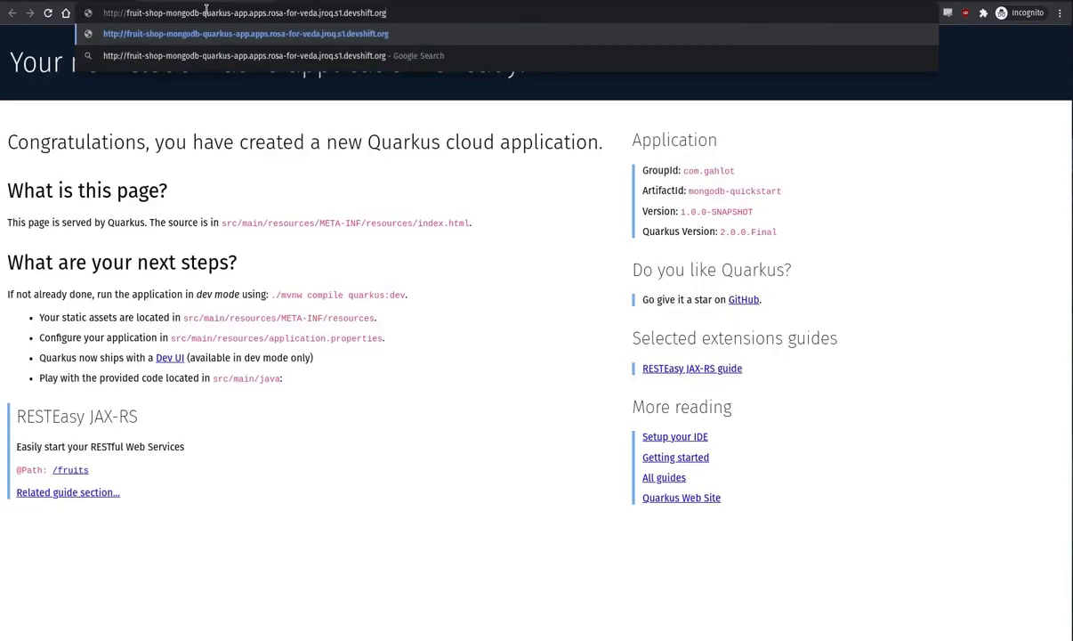
pyautogui.write('/fruits')
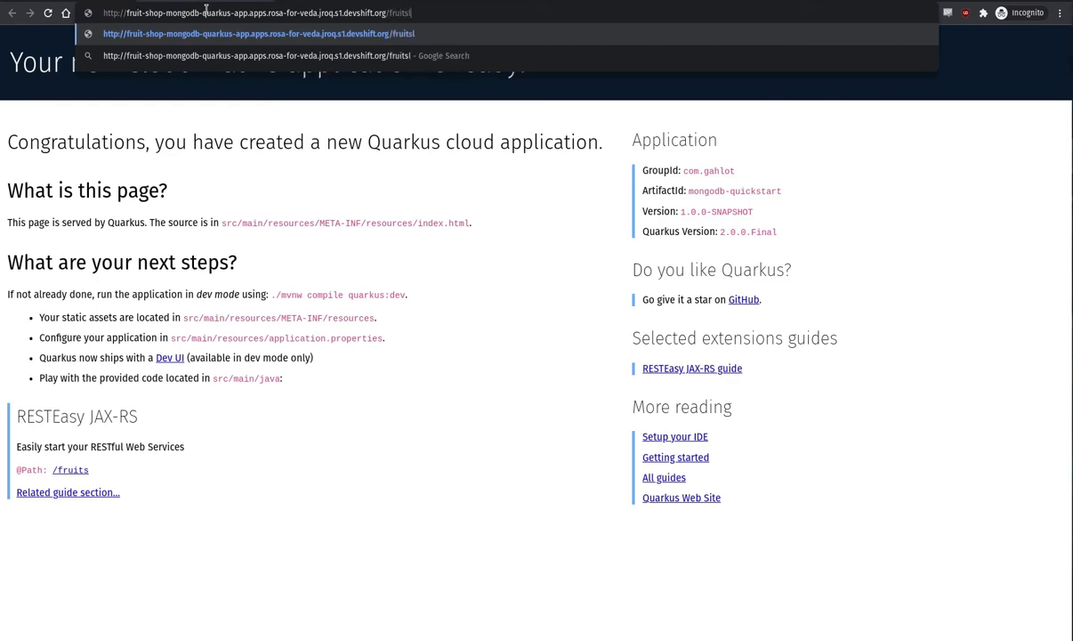
pyautogui.write('.html')
pyautogui.press('Return')
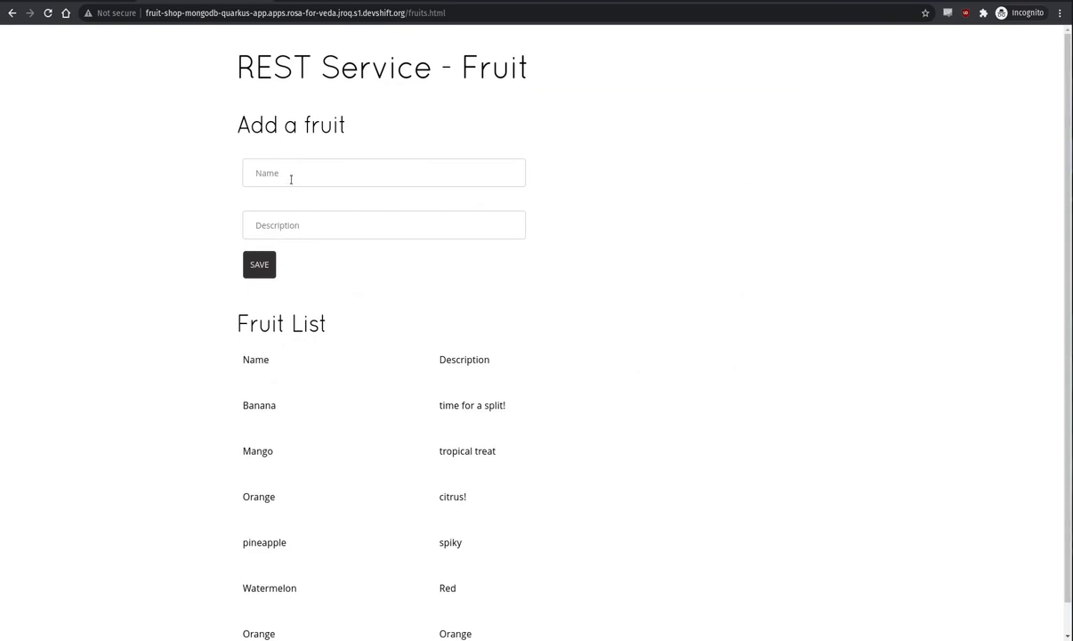
# Add a fruit named apple with the description "red!", save it and check the fruit list.
pyautogui.press('Tab')
pyautogui.write('re')
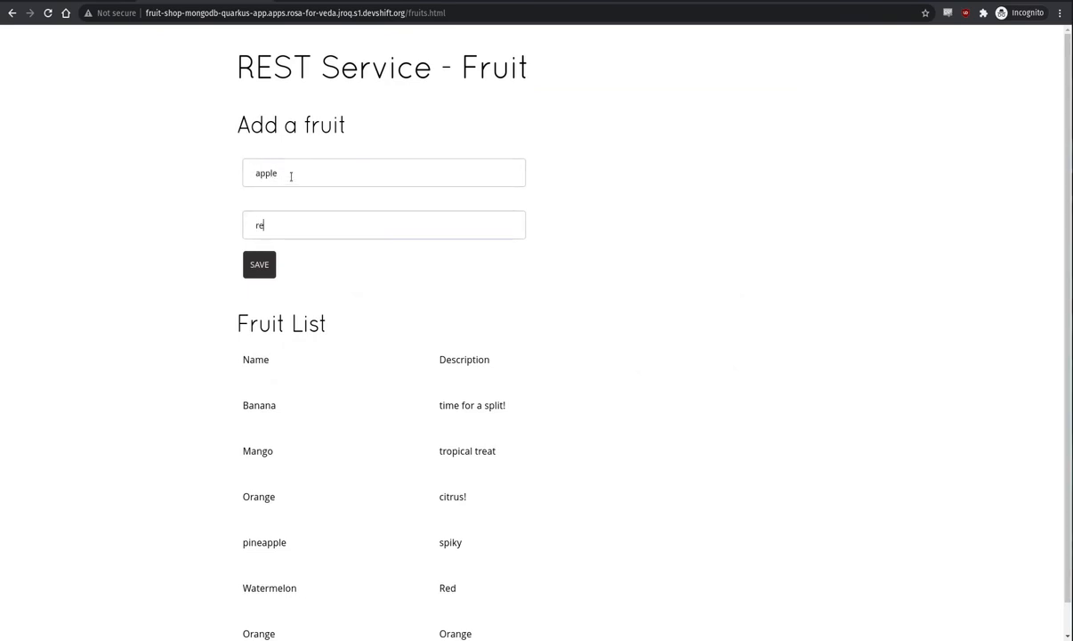
pyautogui.write('d!')
pyautogui.scroll(-1, 309, 448)
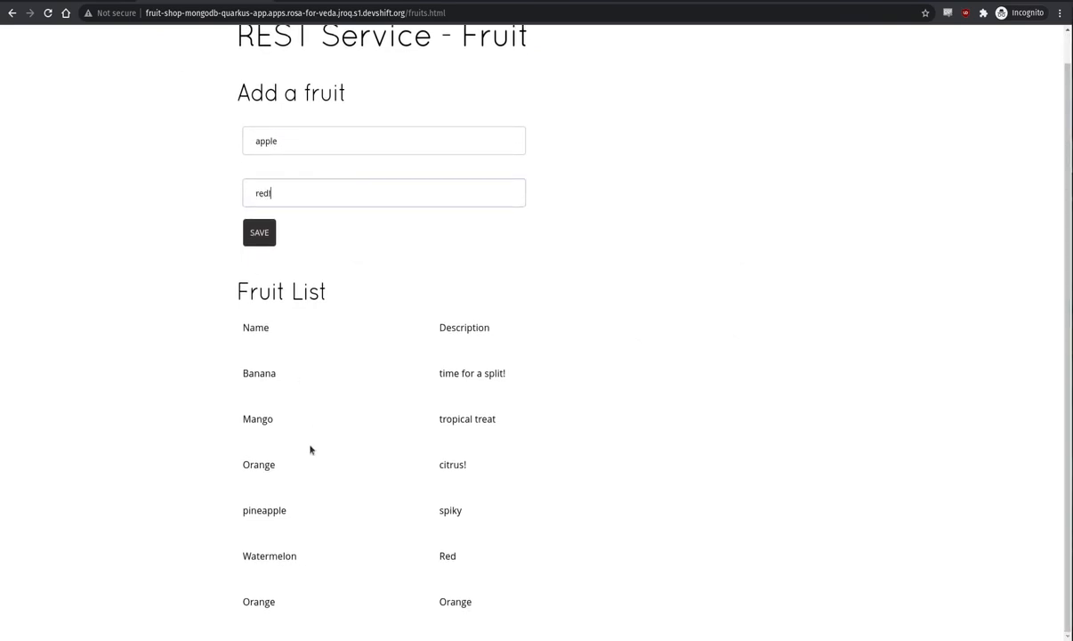
pyautogui.click(254, 233)
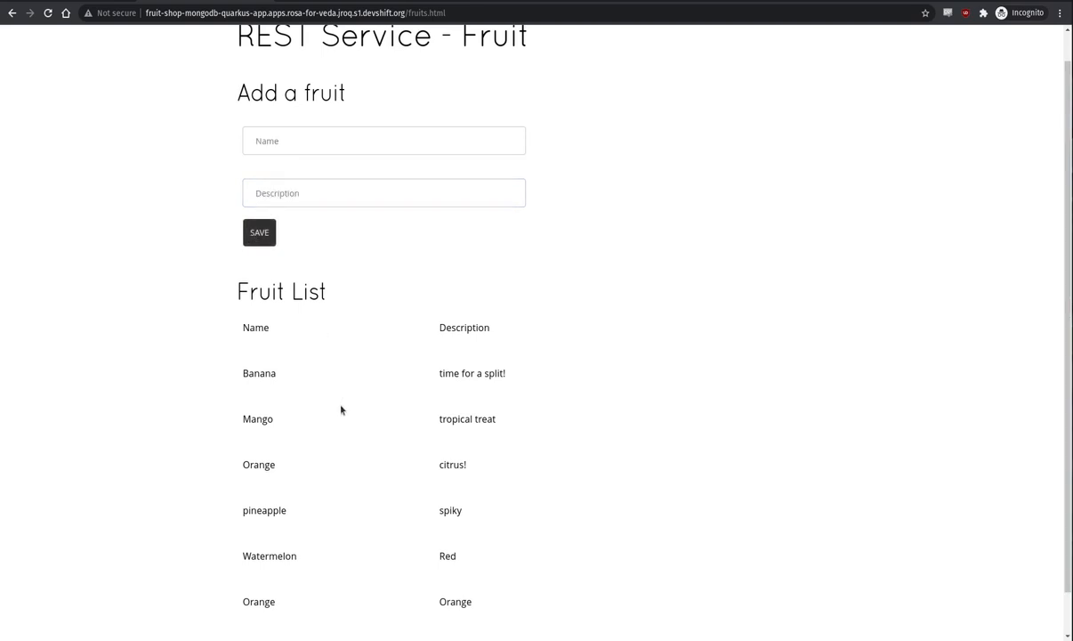
pyautogui.scroll(-1, 340, 408)
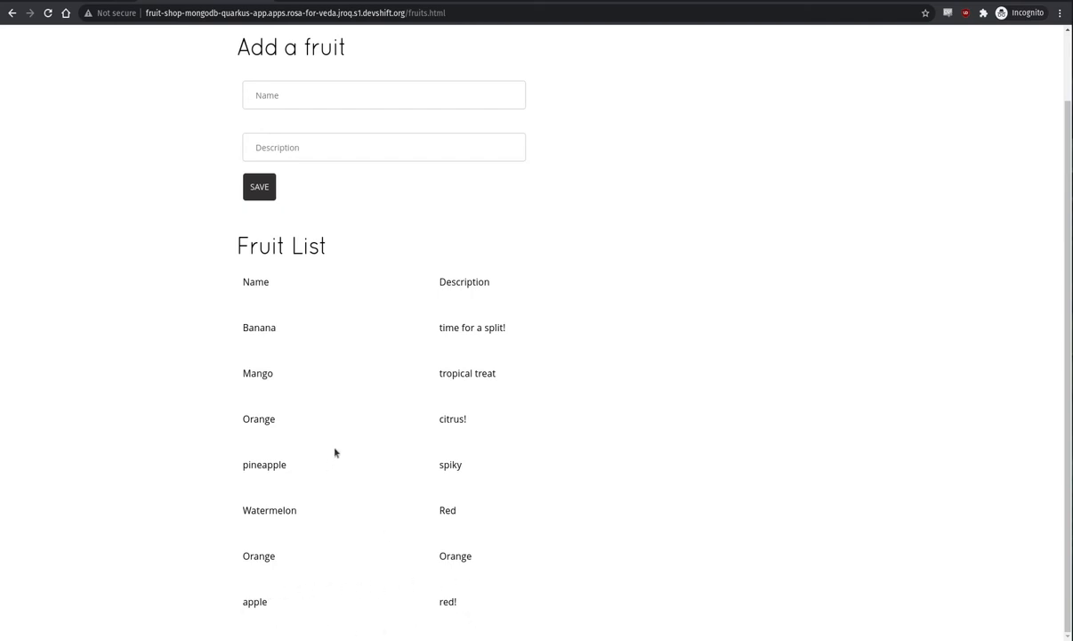
pyautogui.scroll(1, 359, 439)
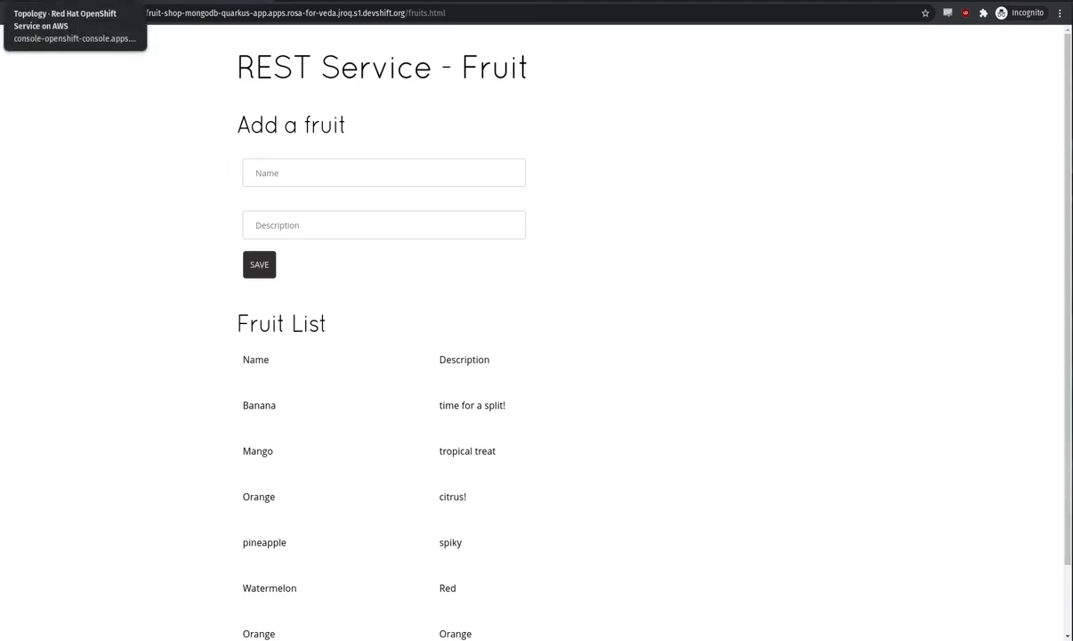
# Back in the OpenShift console, start creating a new database instance for MongoDB Atlas Cloud Database Service.
pyautogui.click(62, 2)
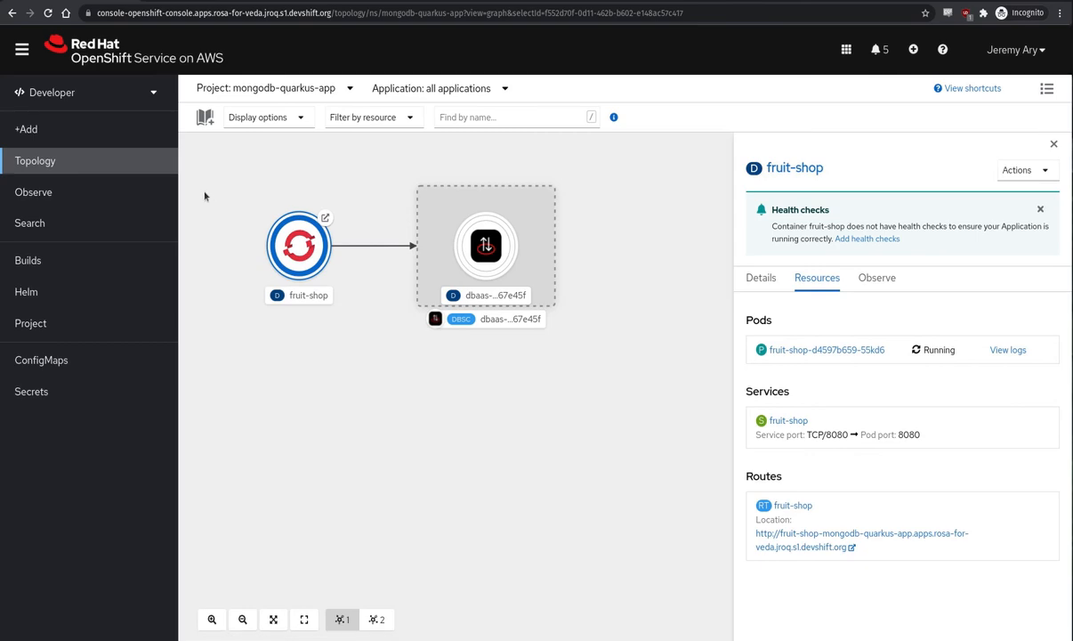
pyautogui.click(51, 129)
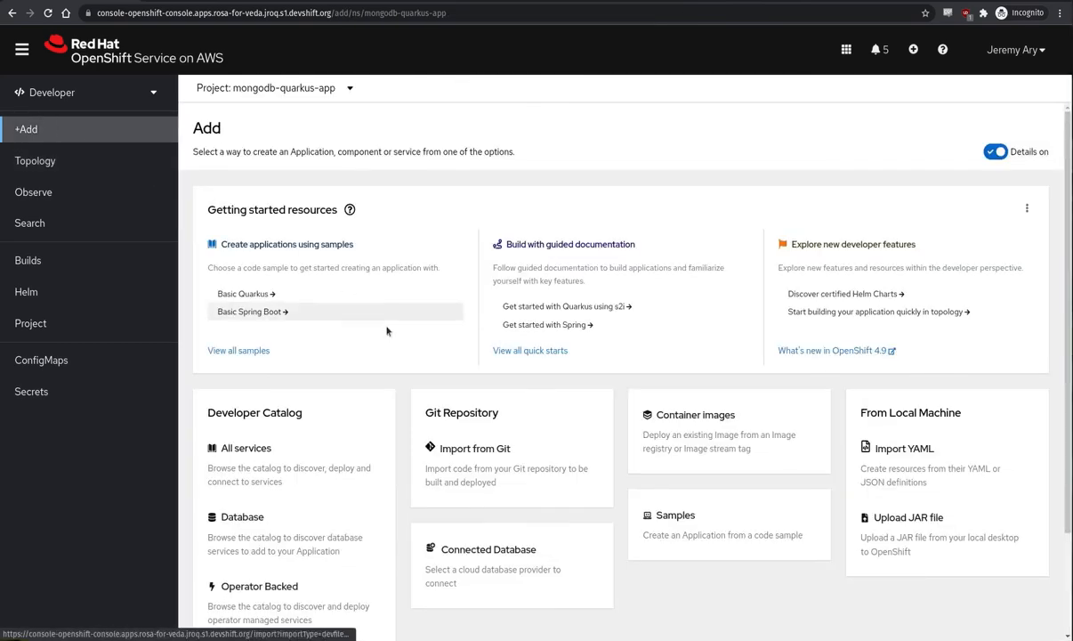
pyautogui.click(576, 557)
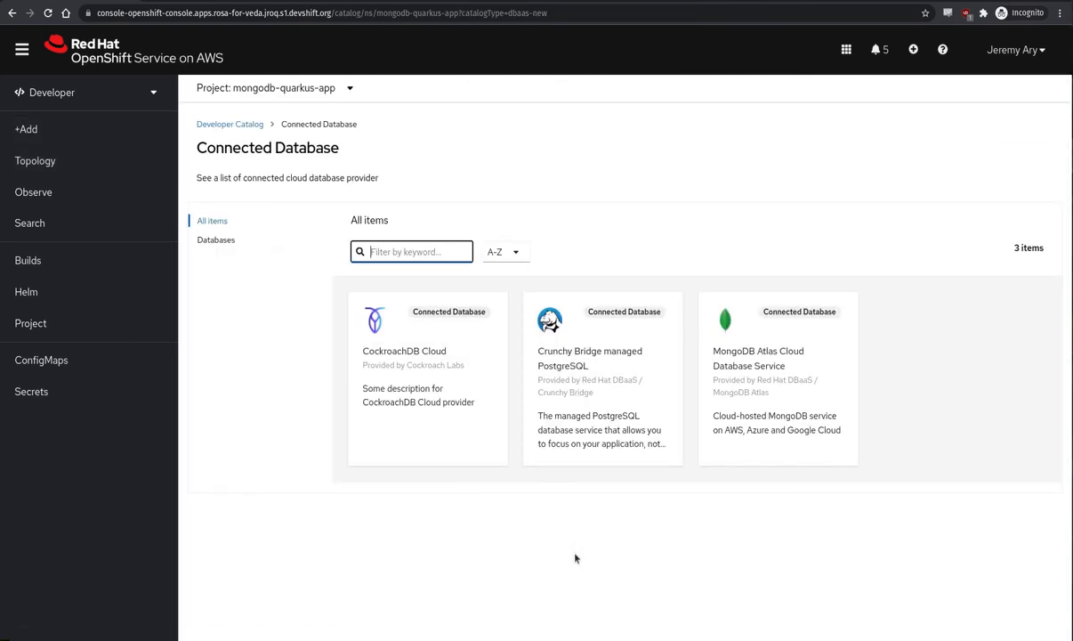
pyautogui.click(816, 400)
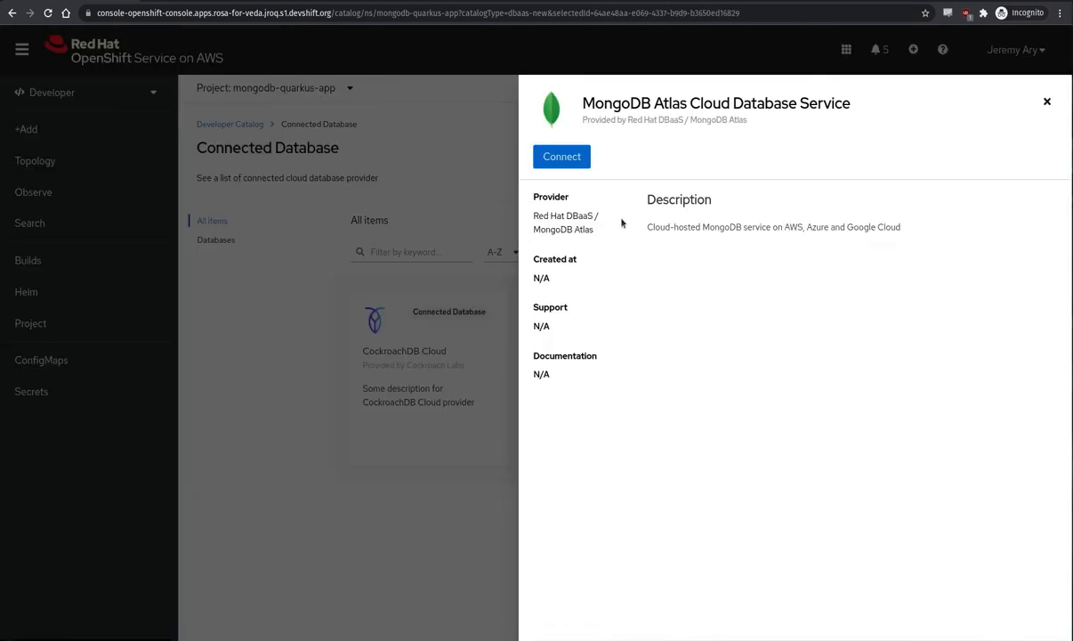
pyautogui.click(561, 158)
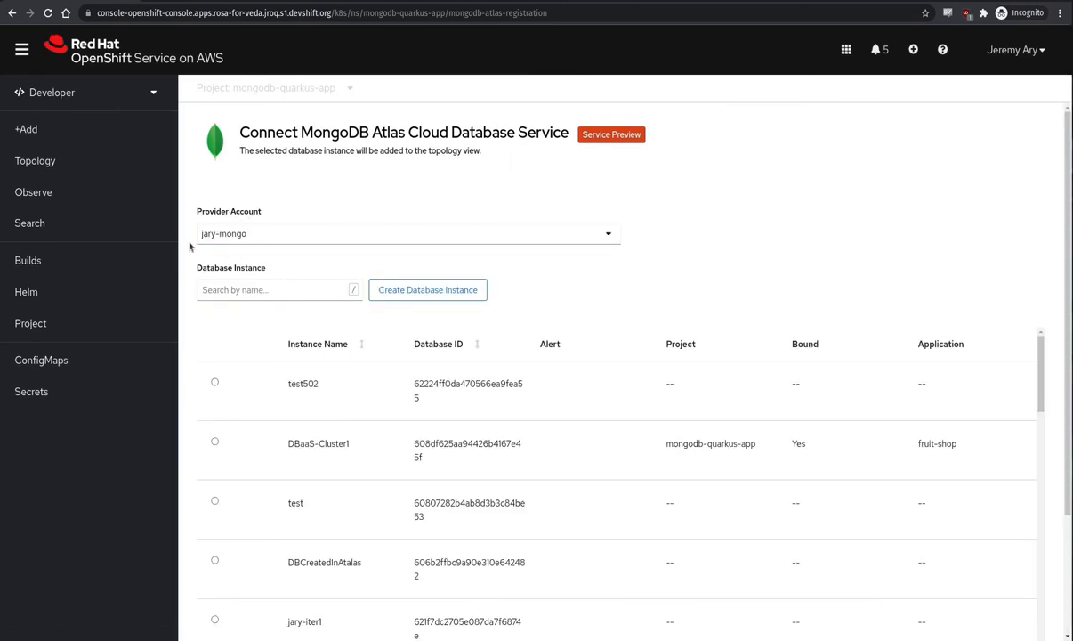
pyautogui.click(433, 298)
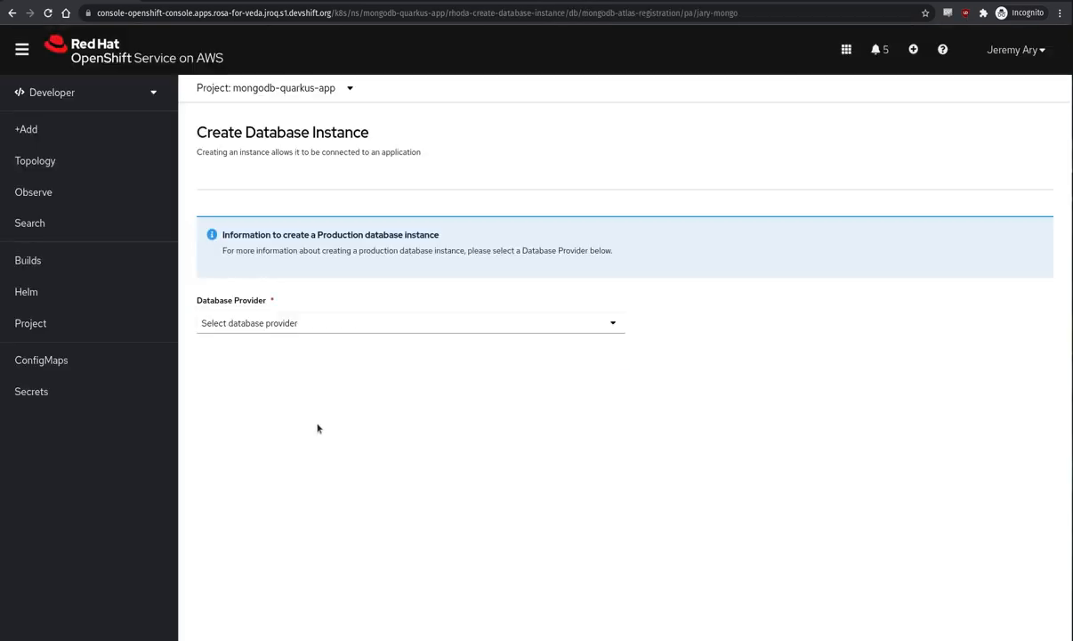
# Create the MongoDB Atlas database instance with instance name new-one and project name jary-test.
pyautogui.click(227, 445)
pyautogui.write('ne')
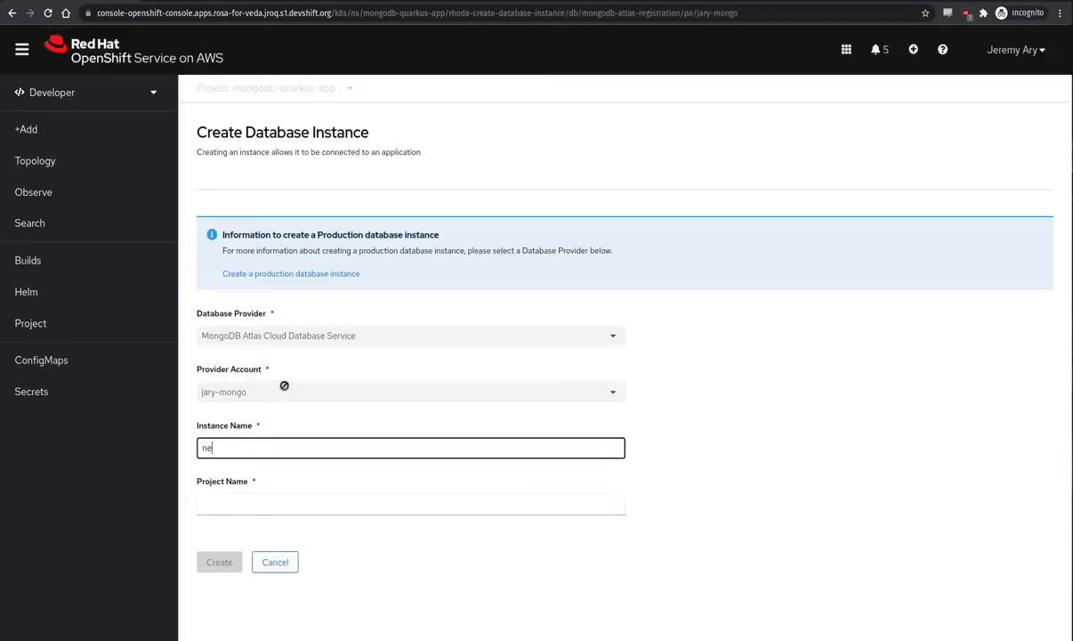
pyautogui.write('w-one')
pyautogui.press('Tab')
pyautogui.write('jary')
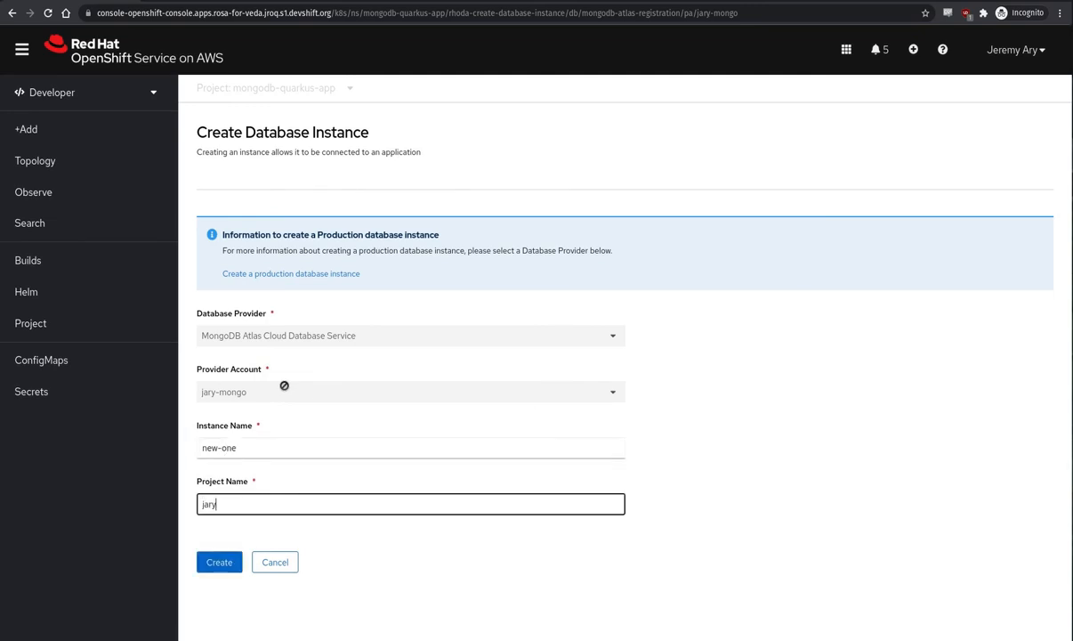
pyautogui.write('-test')
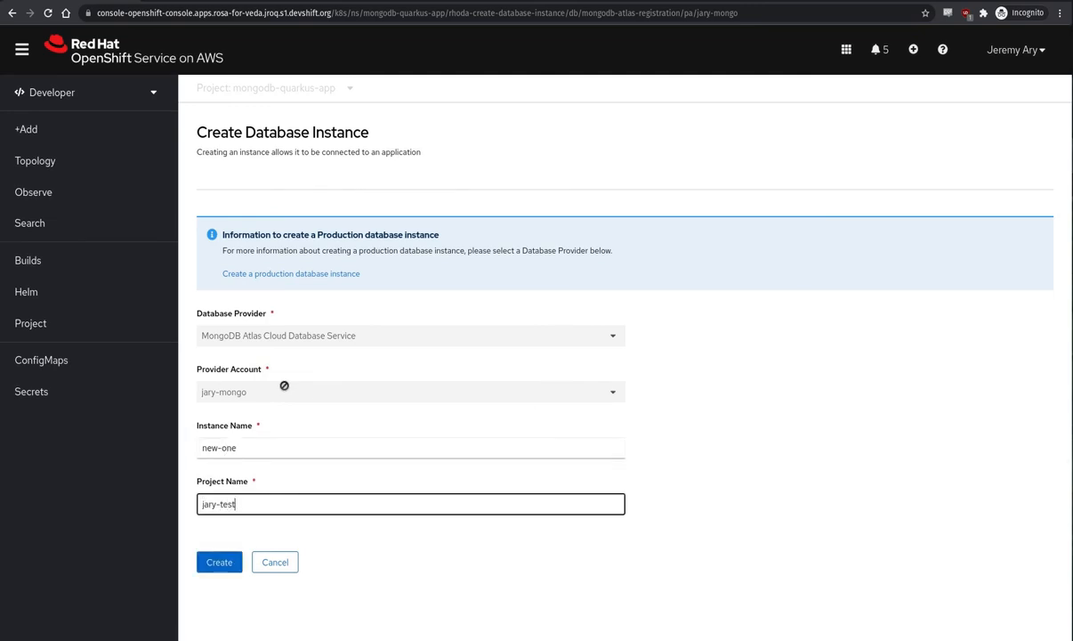
pyautogui.click(216, 563)
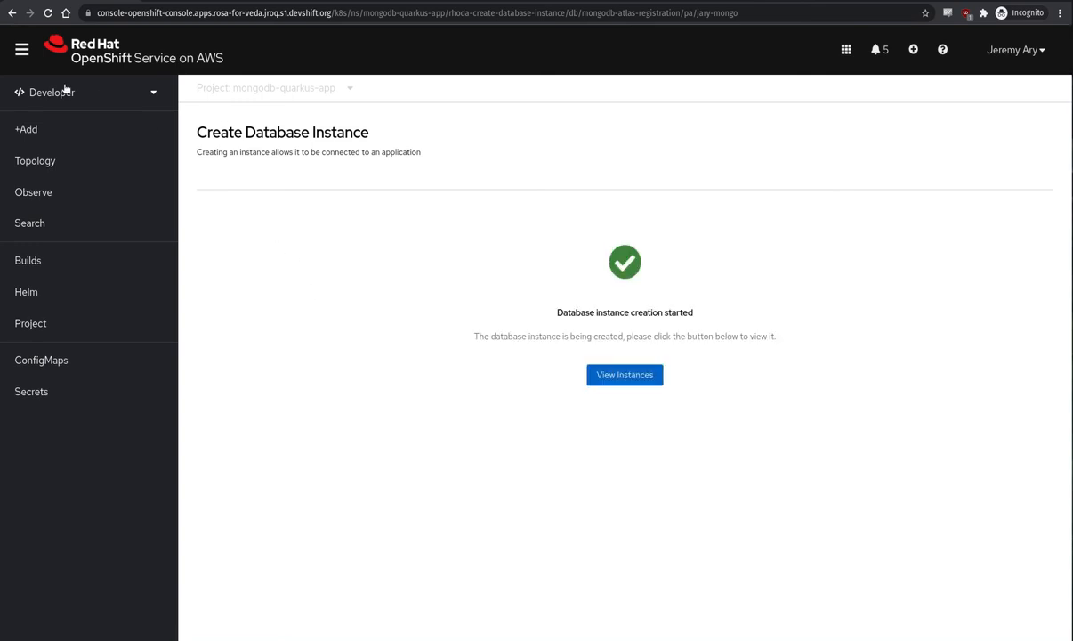
# Visit the project topology, switch to the Administrator perspective and open Database Access under Data Services.
pyautogui.click(34, 160)
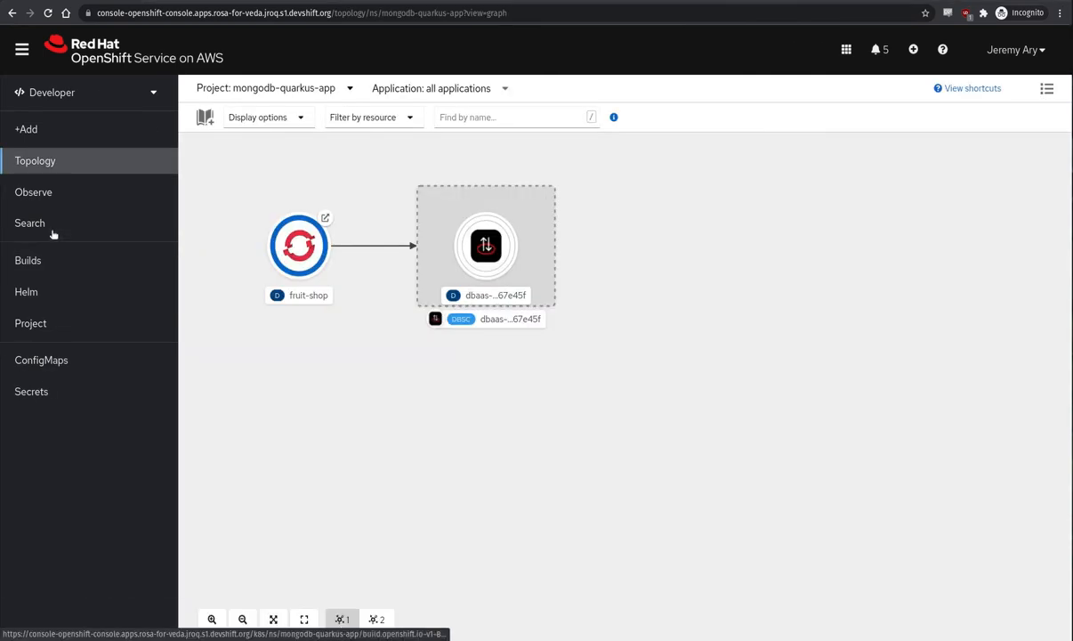
pyautogui.click(61, 92)
pyautogui.click(54, 124)
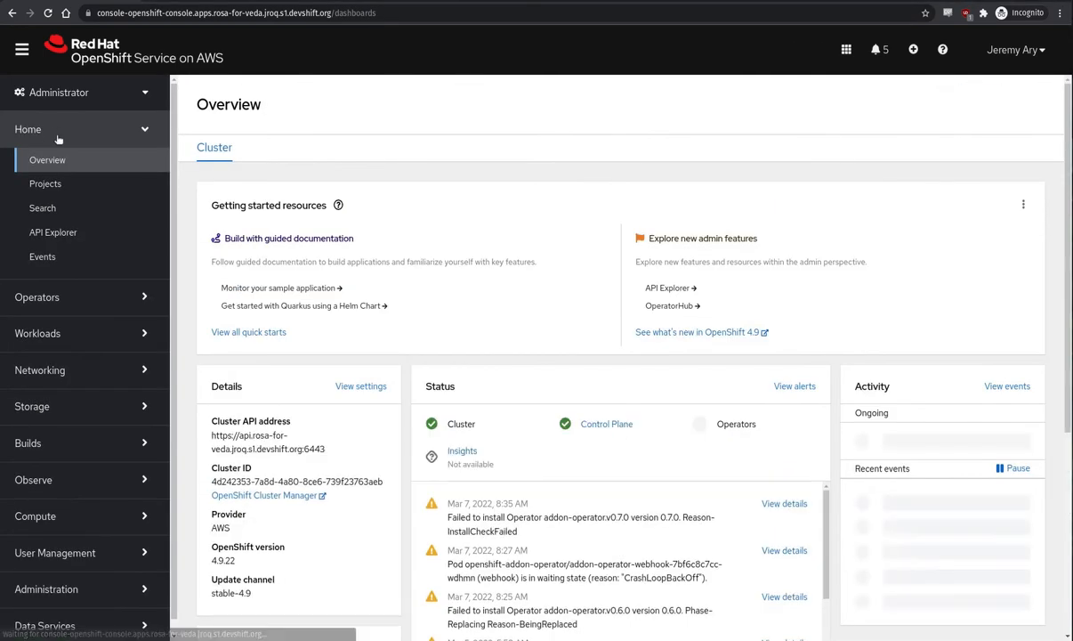
pyautogui.click(53, 612)
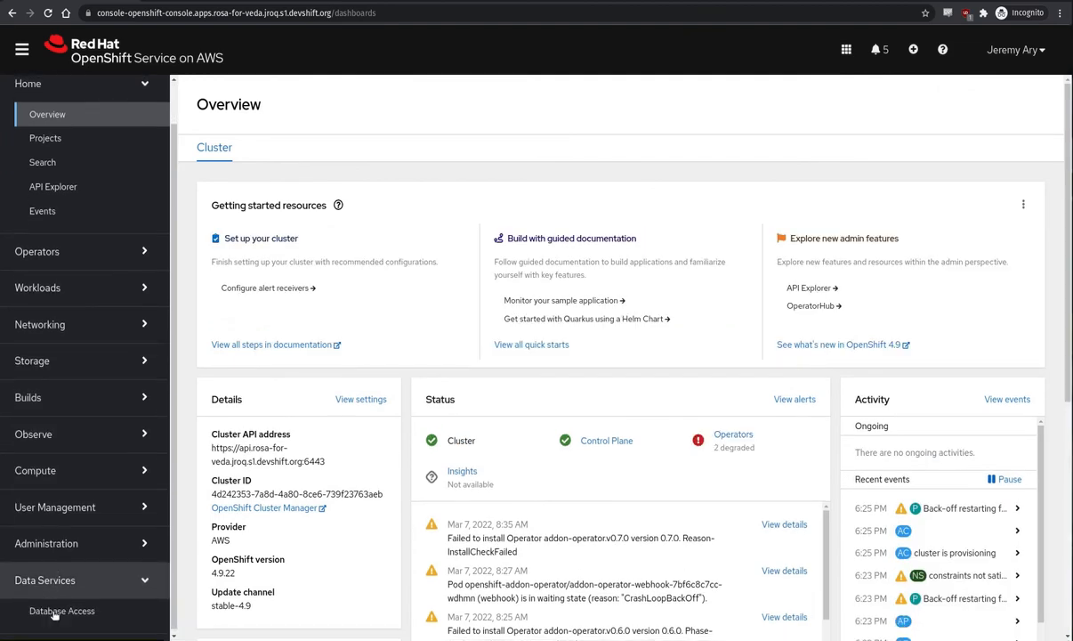
pyautogui.click(59, 607)
# Filter the database instances by the name "new" and check the entry for new-one.
pyautogui.write('/')
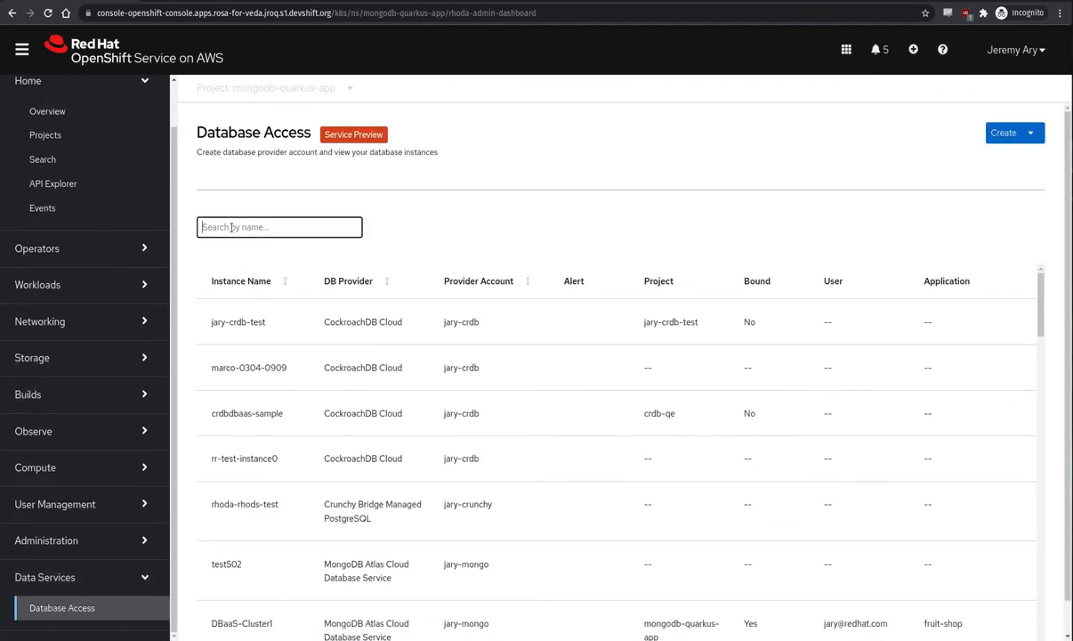
pyautogui.write('new')
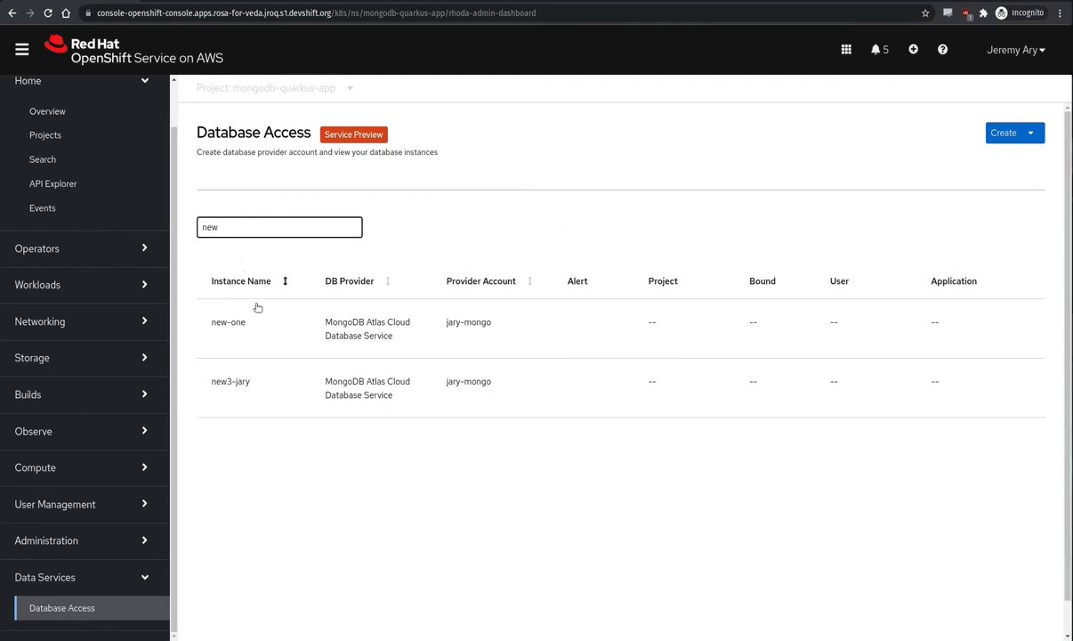
pyautogui.moveTo(208, 321); pyautogui.dragTo(263, 331)
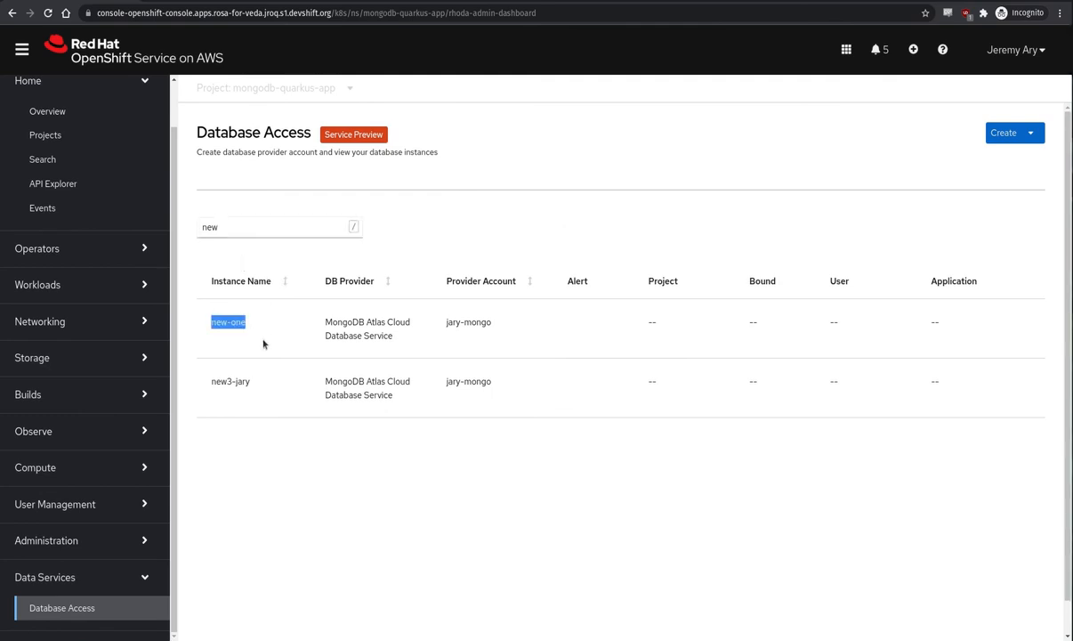
pyautogui.click(261, 347)
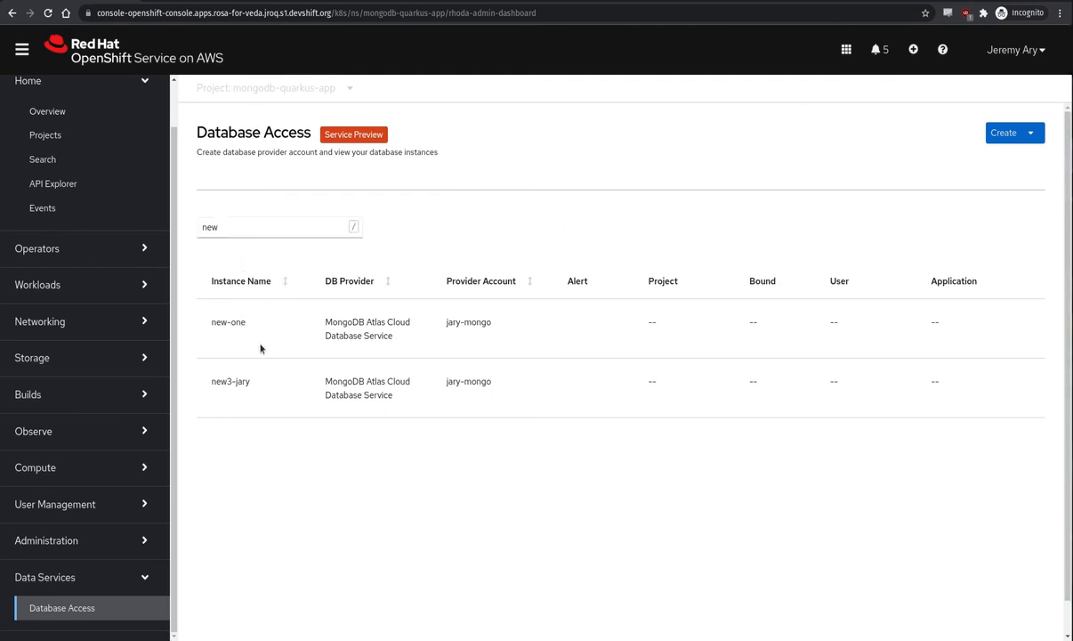